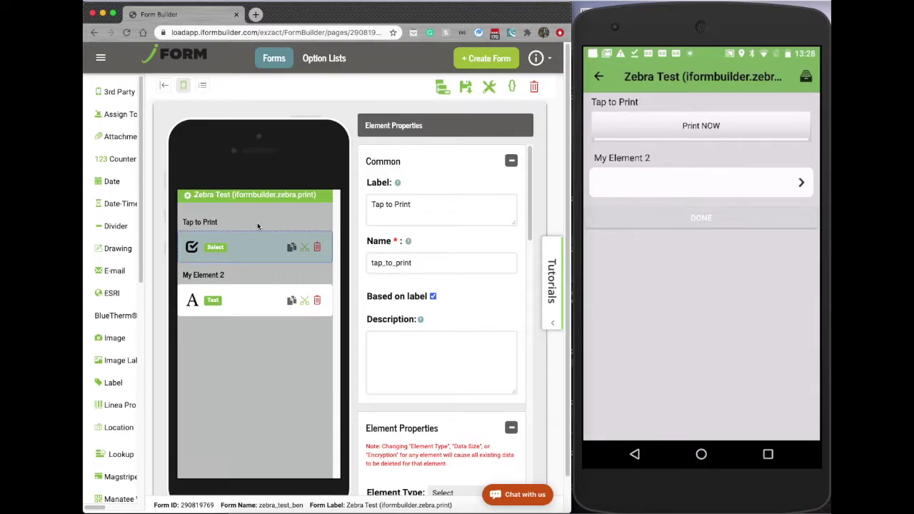
- Choose Print NOW in the Zebra Test form's Tap to Print field on the phone
click(737, 135)
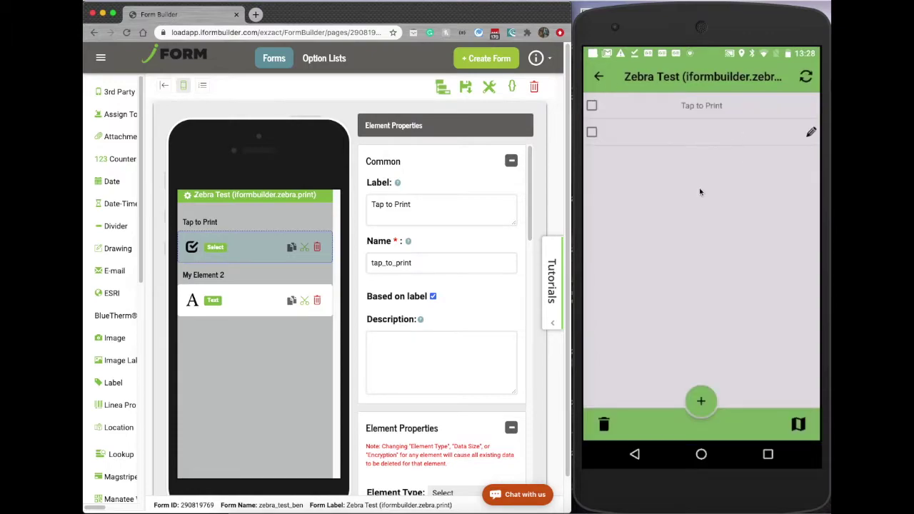
- Reopen the saved Zebra Test record on the phone, passing the Print/Copy chooser, to show Print NOW
click(725, 135)
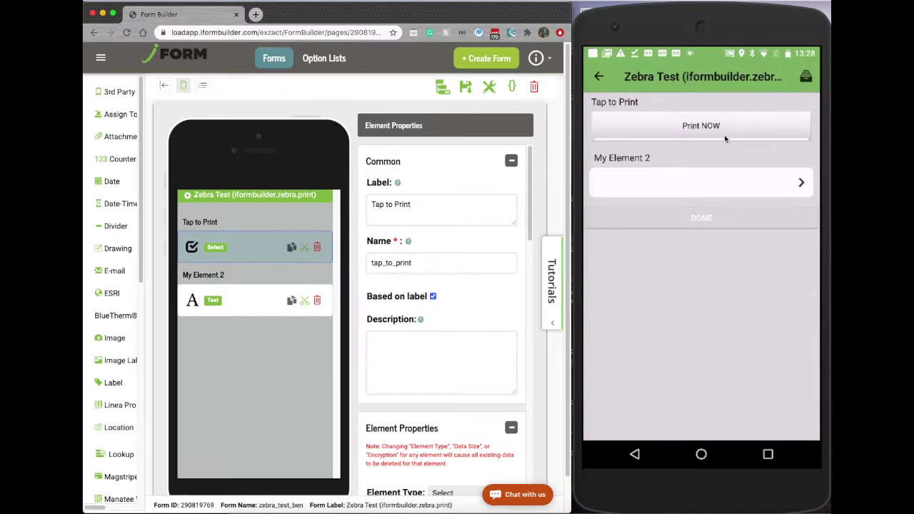
click(725, 137)
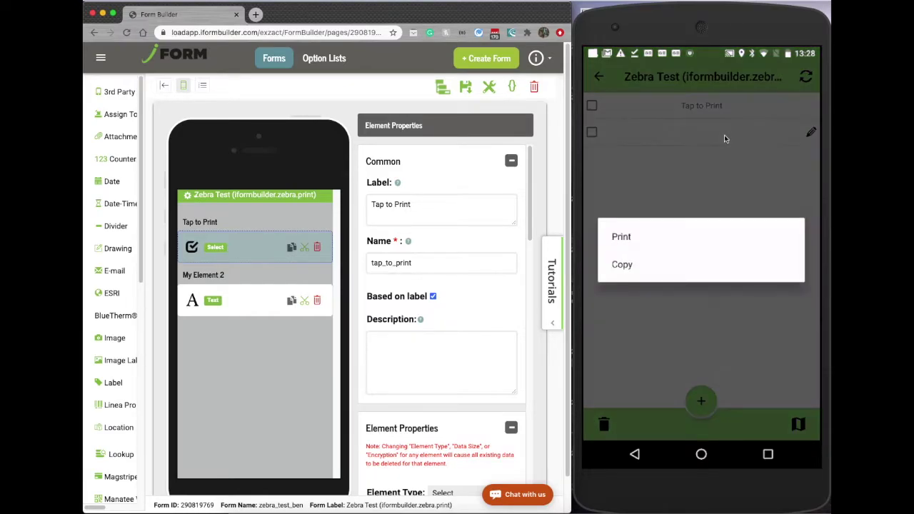
click(725, 134)
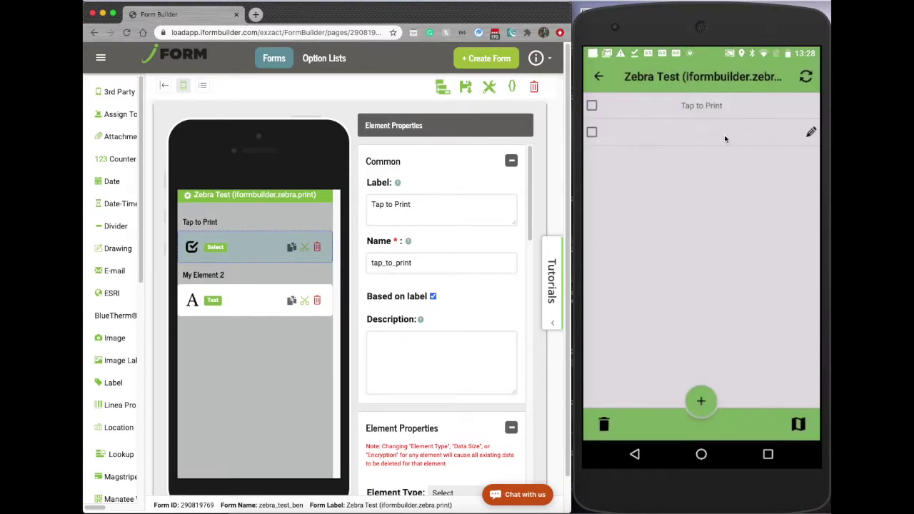
click(724, 135)
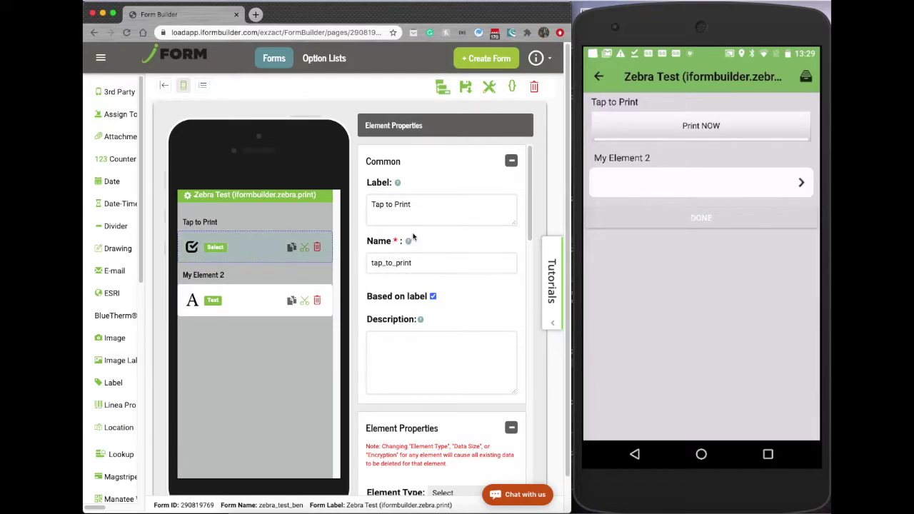
scroll(447, 243, down, 1)
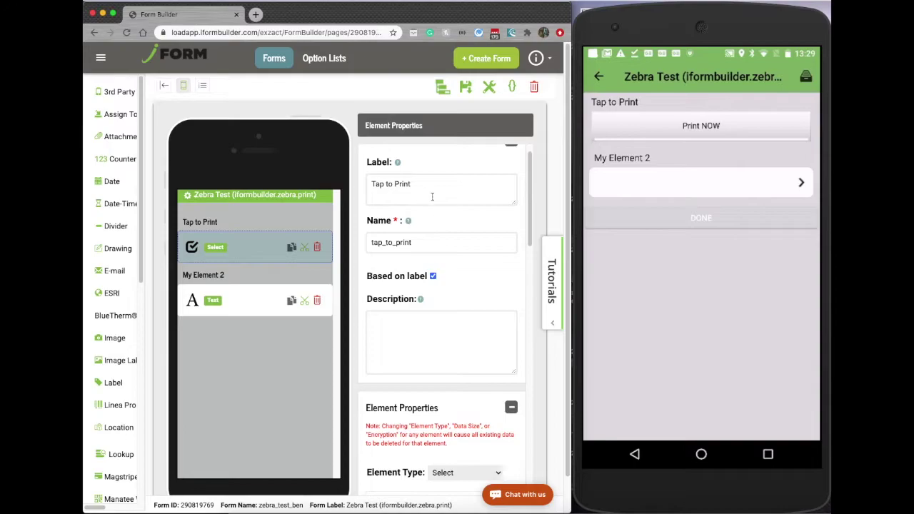
drag(419, 241, 371, 242)
key(super+c)
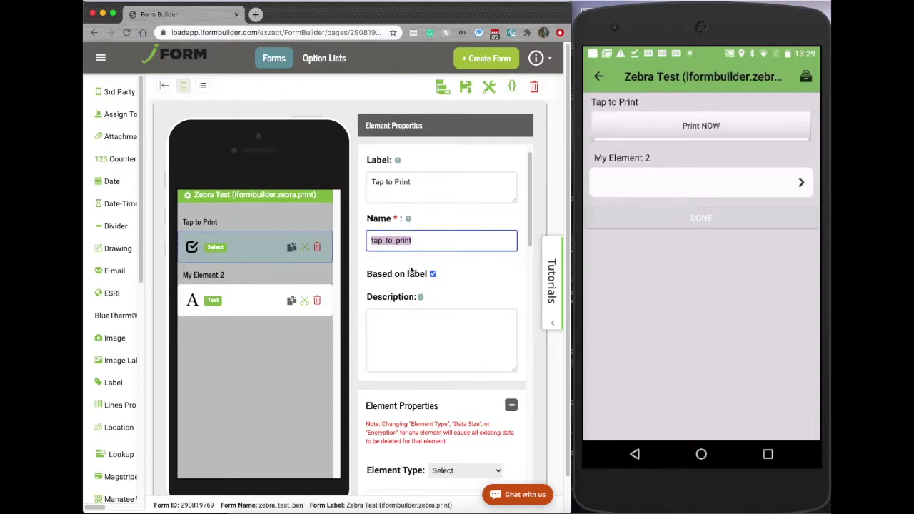
scroll(413, 275, down, 5)
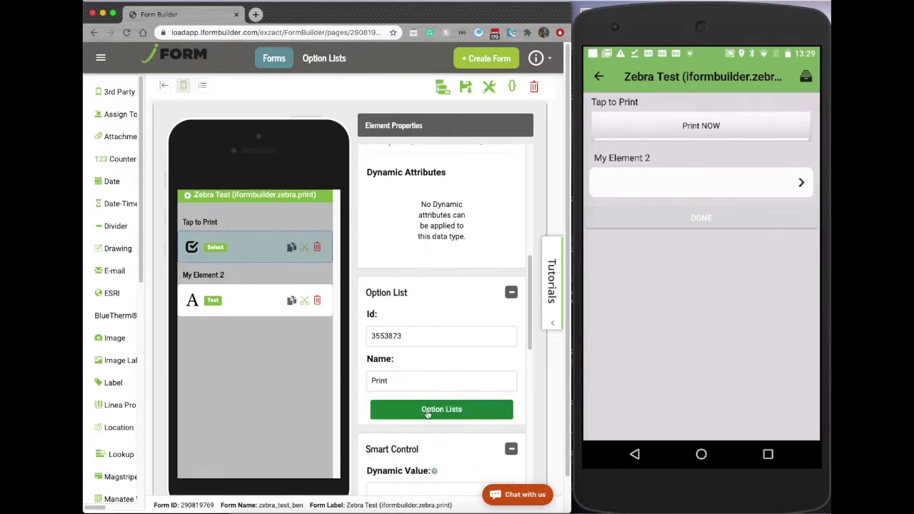
click(427, 413)
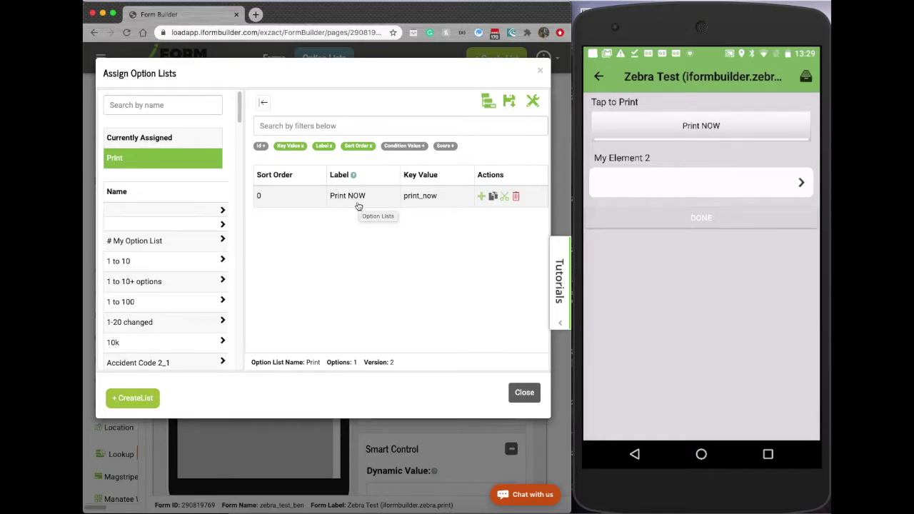
click(540, 72)
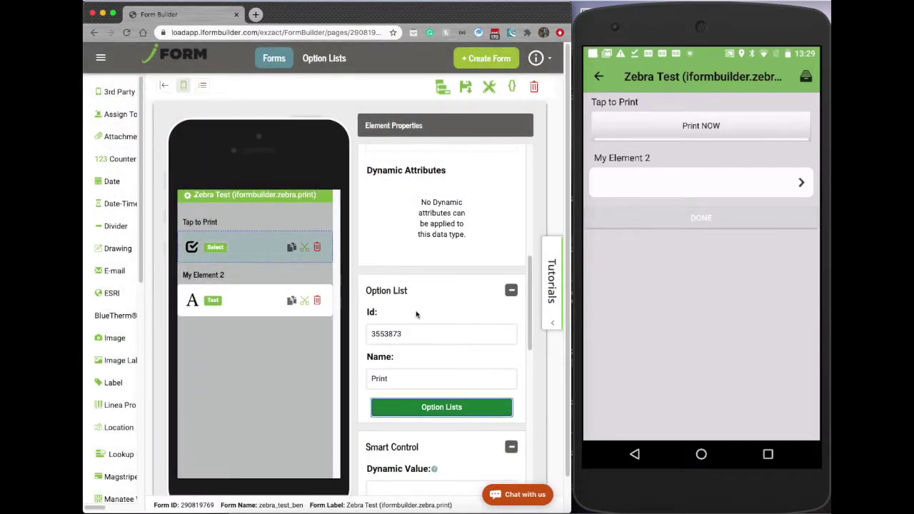
- In My Element 2's Dynamic Value, replace my_element_1 with tap_to_print in the formula
scroll(423, 302, down, 5)
click(235, 300)
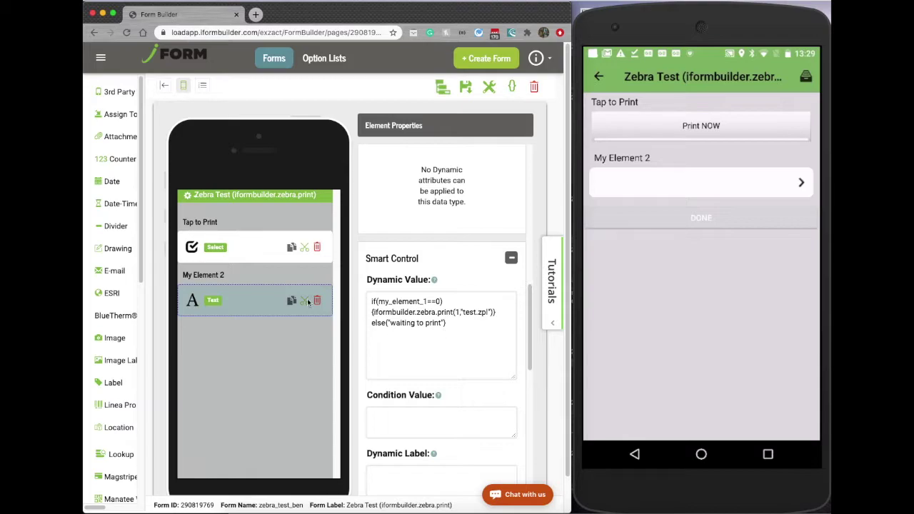
click(431, 422)
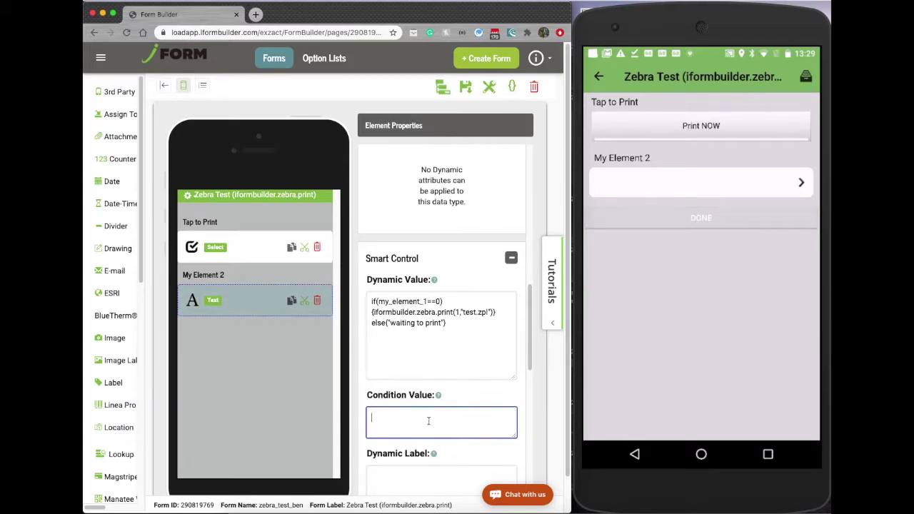
click(458, 330)
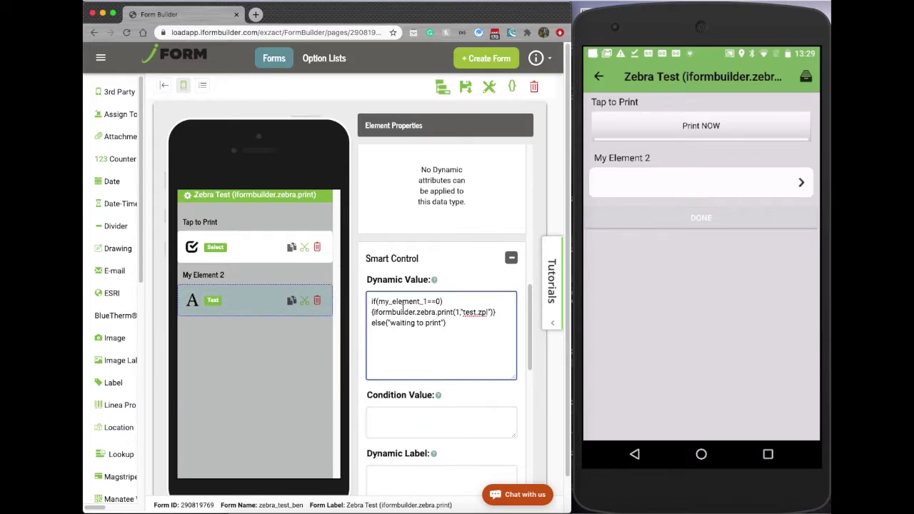
drag(427, 301, 379, 301)
key(super+v)
- Check the tap_to_print==0 condition and the iformbuilder.zebra.print line in the formula
mouse_move(371, 301)
mouse_down()
mouse_move(430, 301)
mouse_move(378, 301)
mouse_up()
click(430, 301)
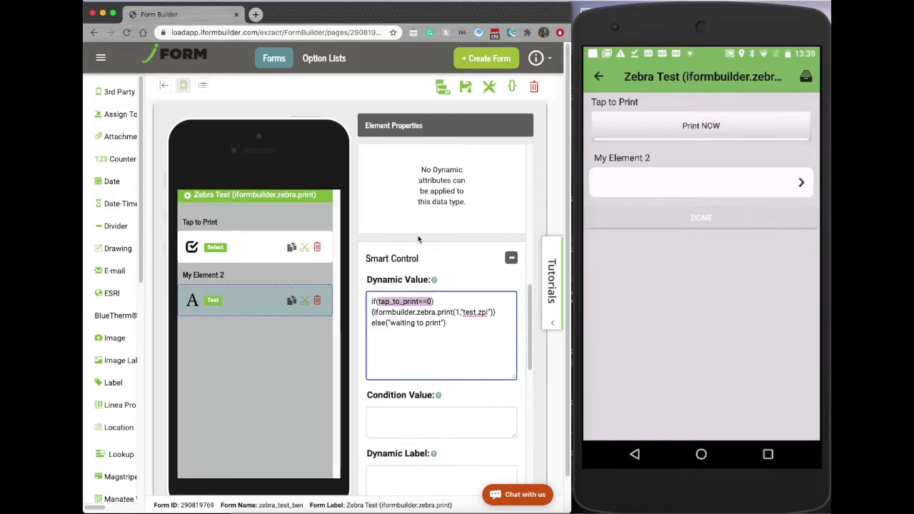
click(437, 313)
drag(500, 313, 363, 312)
key(Left)
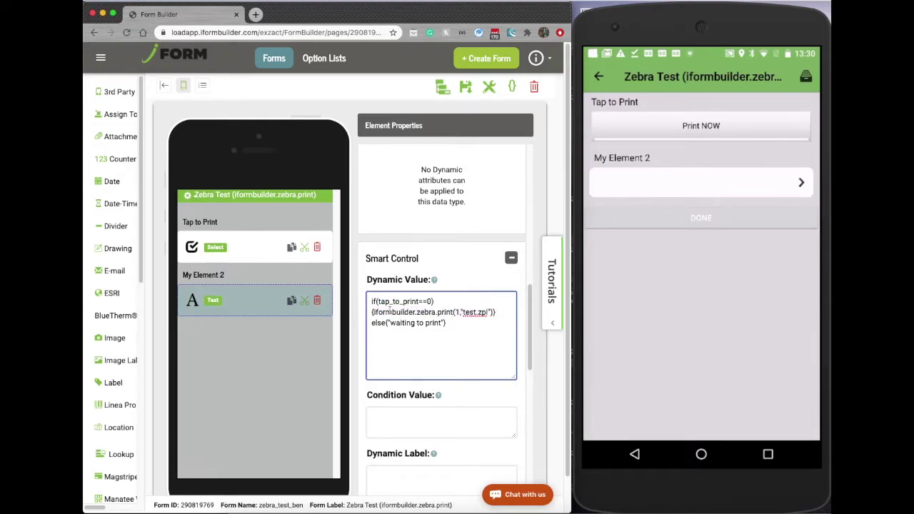
key(Right)
key(shift+Right)
key(shift+Right)
key(shift+Right)
key(shift+Right)
key(shift+Right)
key(shift+Right)
key(shift+Right)
key(shift+Right)
key(shift+Right)
key(shift+Right)
key(shift+Right)
key(shift+Right)
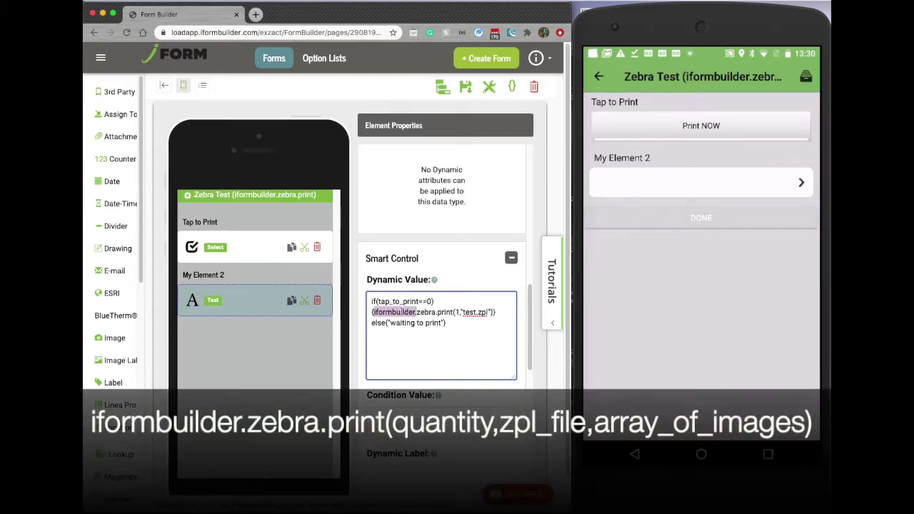
- Move the opening brace to the end of the if tap_to_print==0 line
double_click(418, 313)
double_click(444, 313)
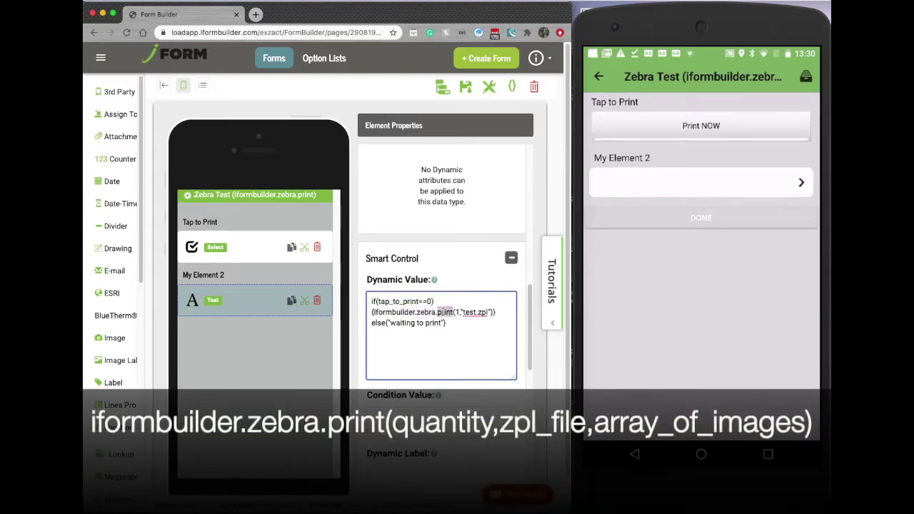
click(493, 312)
click(373, 312)
key(BackSpace)
key(Right)
key(Return)
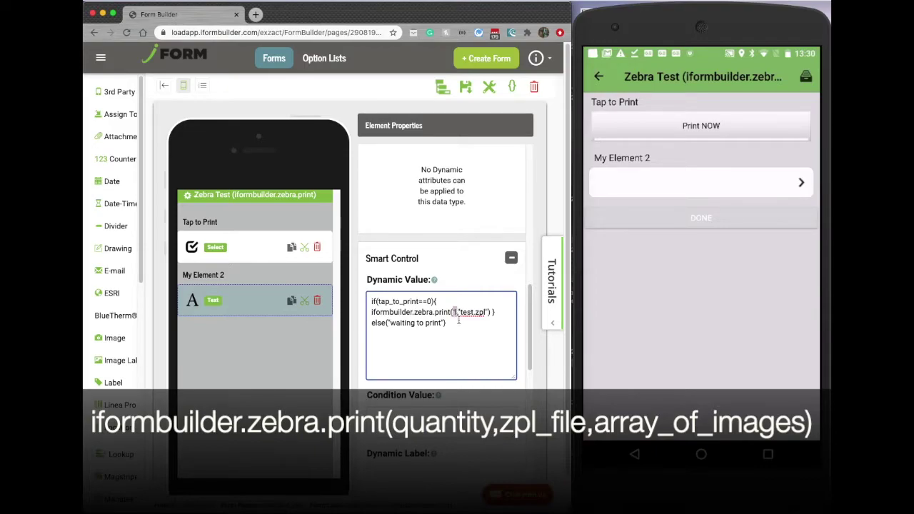
- Keep the print call's quantity argument as 1, after trying 5 and quantity
click(458, 312)
double_click(455, 313)
text(5)
key(BackSpace)
key(BackSpace)
text(quantity)
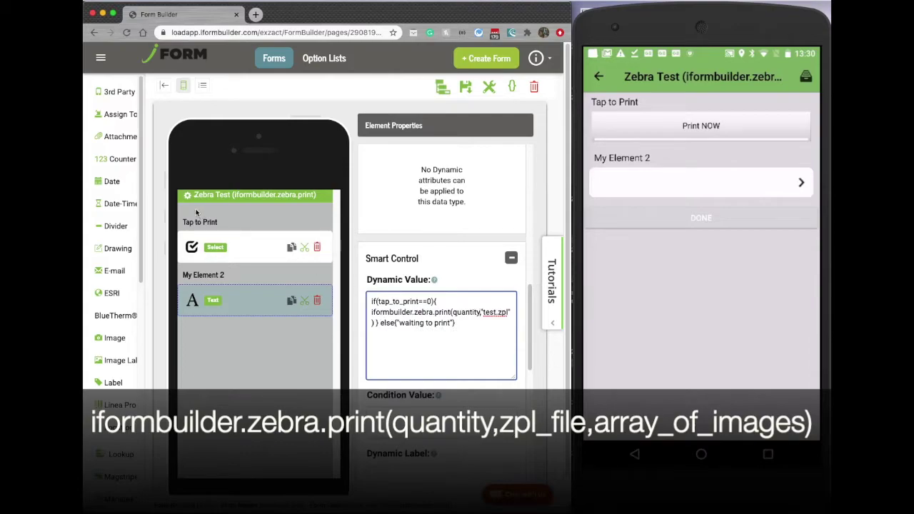
double_click(469, 313)
text(1,)
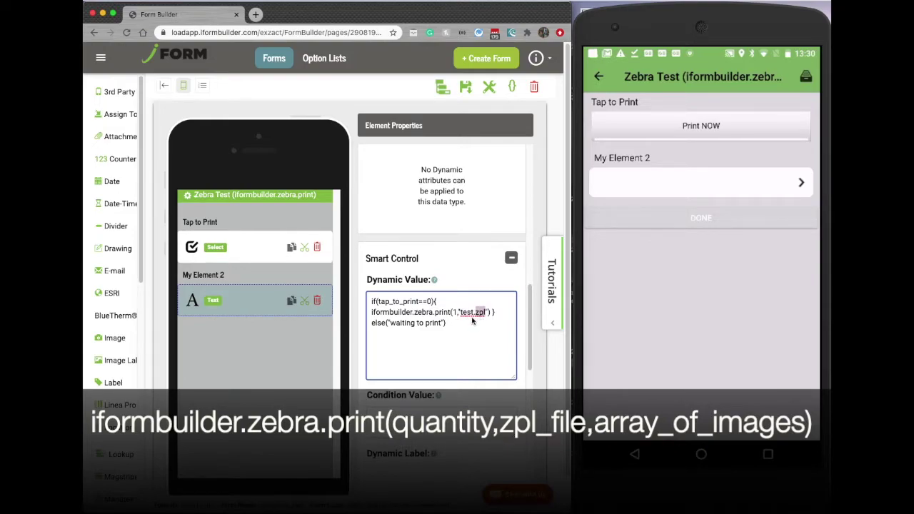
click(466, 322)
- Review the test.zpl file name, the full print call, and the else "waiting to print" branch
double_click(467, 314)
drag(463, 321, 488, 321)
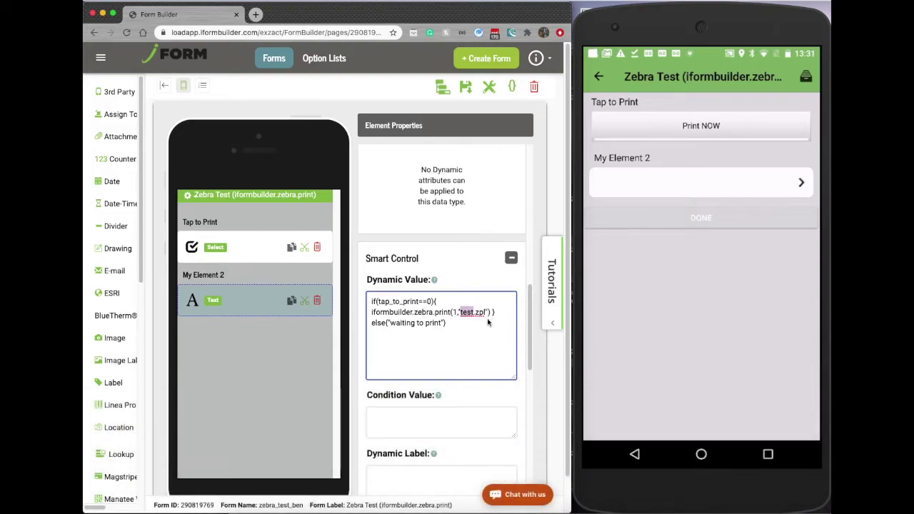
click(491, 315)
drag(492, 314, 373, 319)
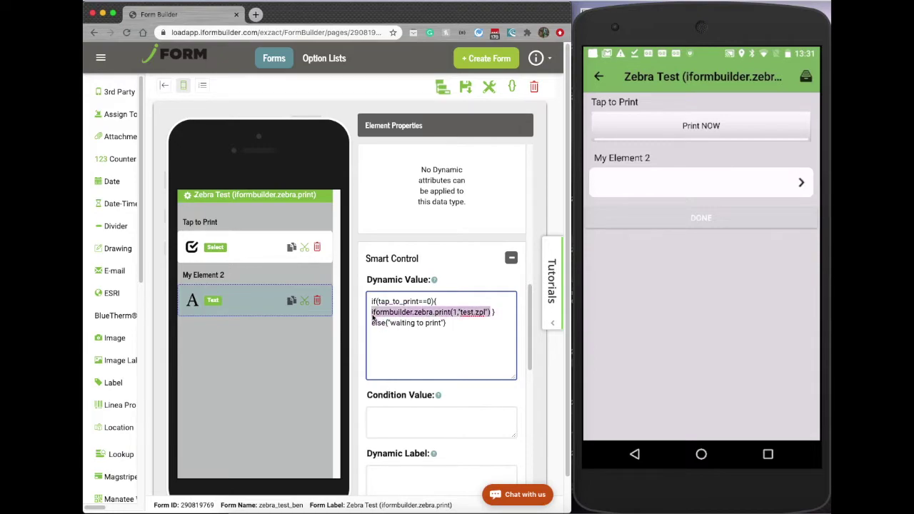
click(465, 325)
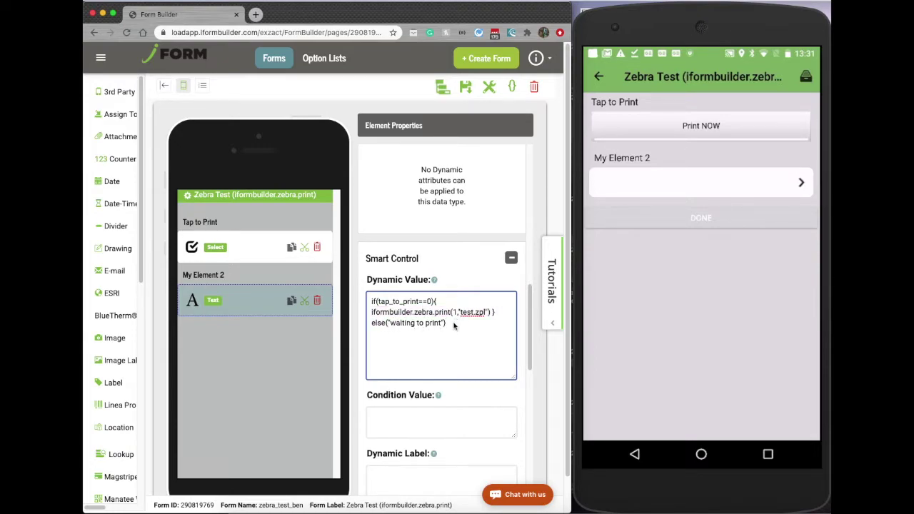
drag(450, 324, 370, 324)
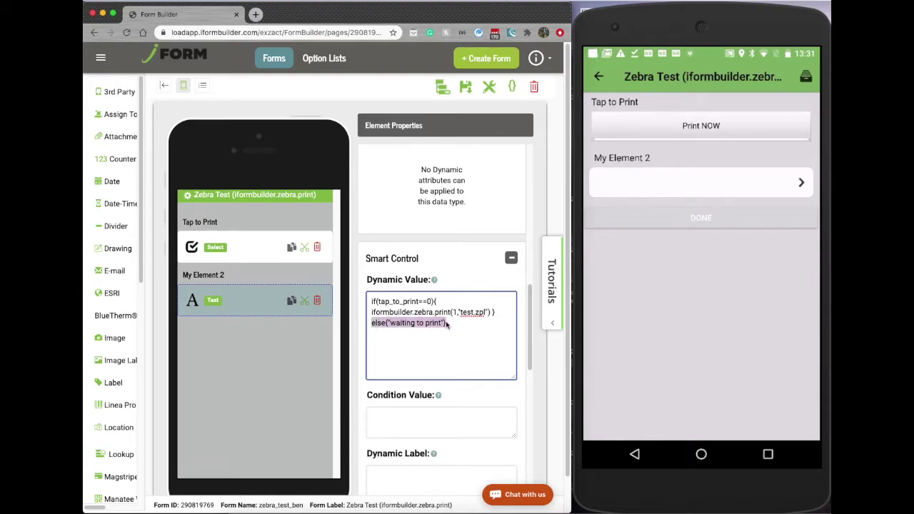
click(408, 426)
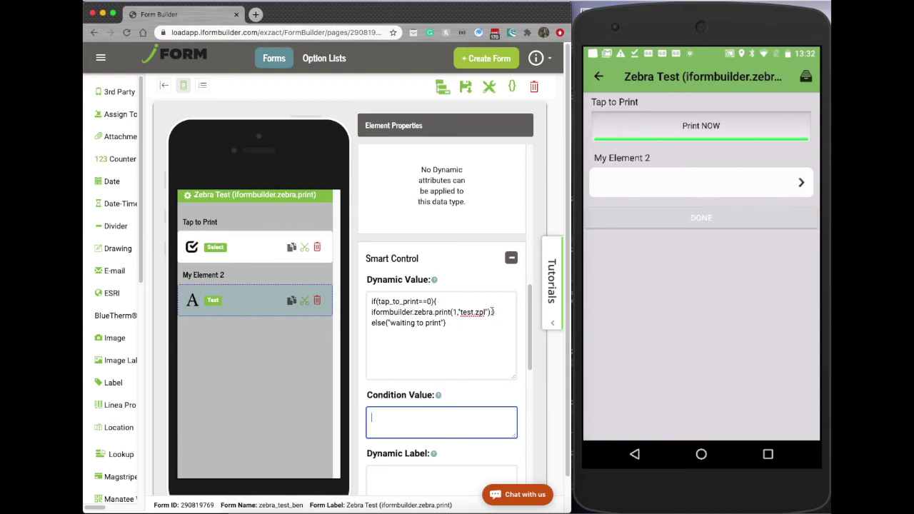
drag(492, 312, 370, 312)
click(443, 328)
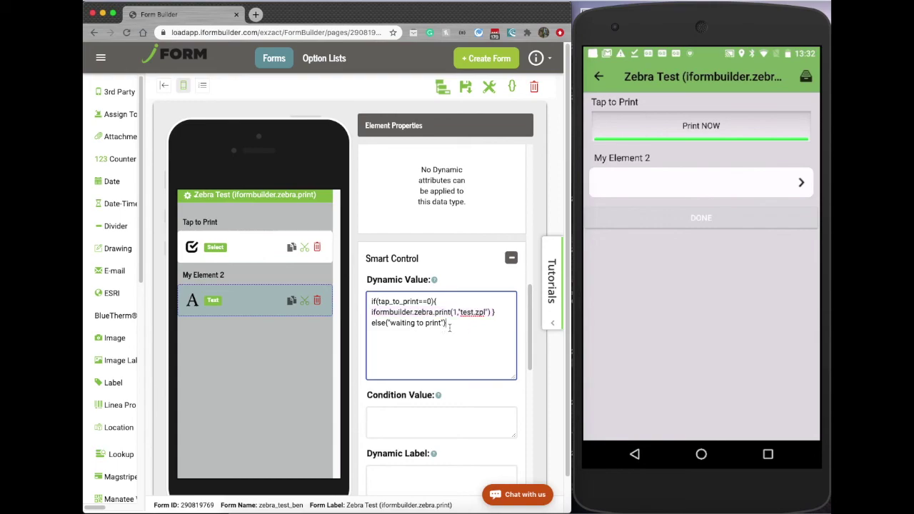